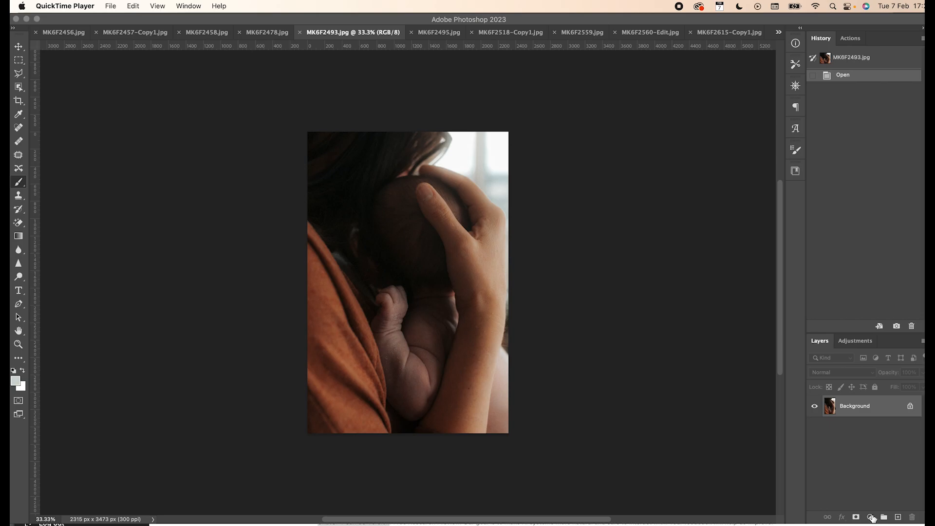
- Add a Curves adjustment layer, raise the midtones slightly and shift the black point slightly inward
{"action": "left_click", "coordinate": [870, 518]}
{"action": "left_click", "coordinate": [870, 518]}
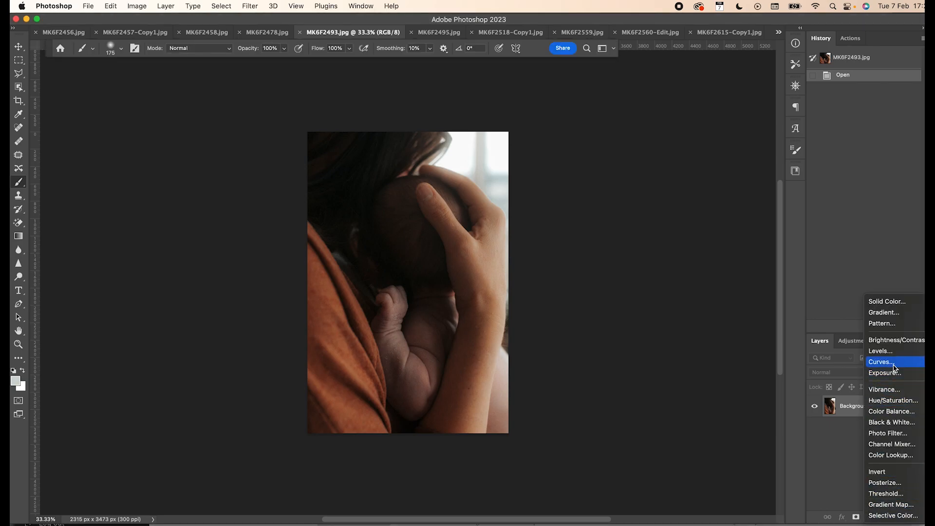
{"action": "left_click", "coordinate": [895, 366]}
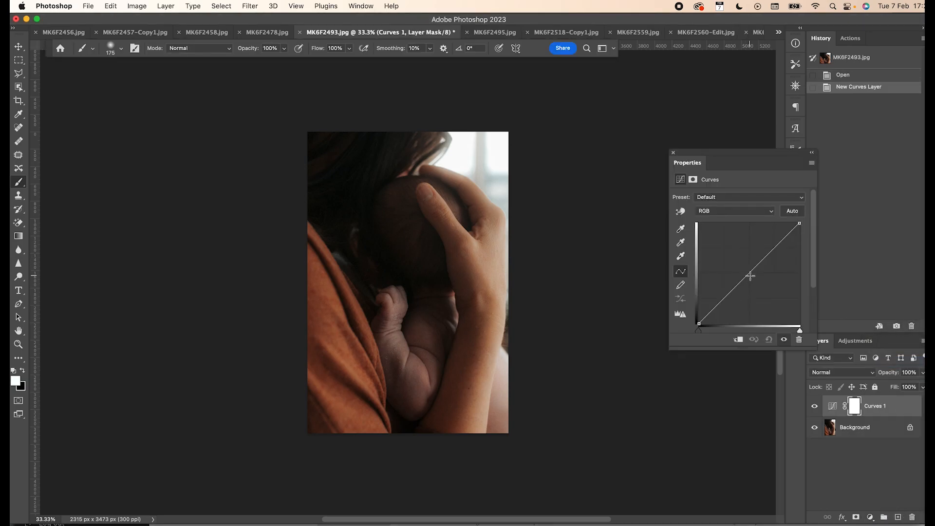
{"action": "left_click_drag", "start_coordinate": [750, 273], "coordinate": [744, 268]}
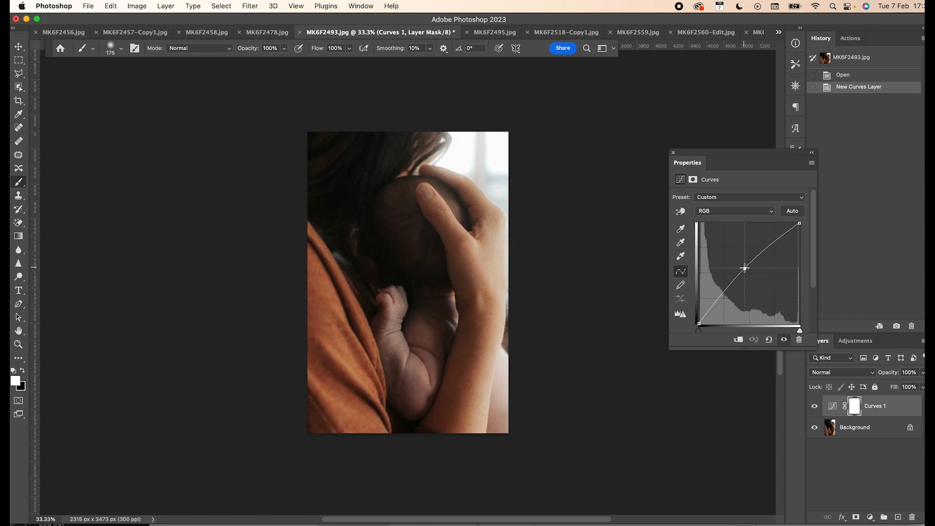
{"action": "left_click_drag", "start_coordinate": [698, 324], "coordinate": [702, 328]}
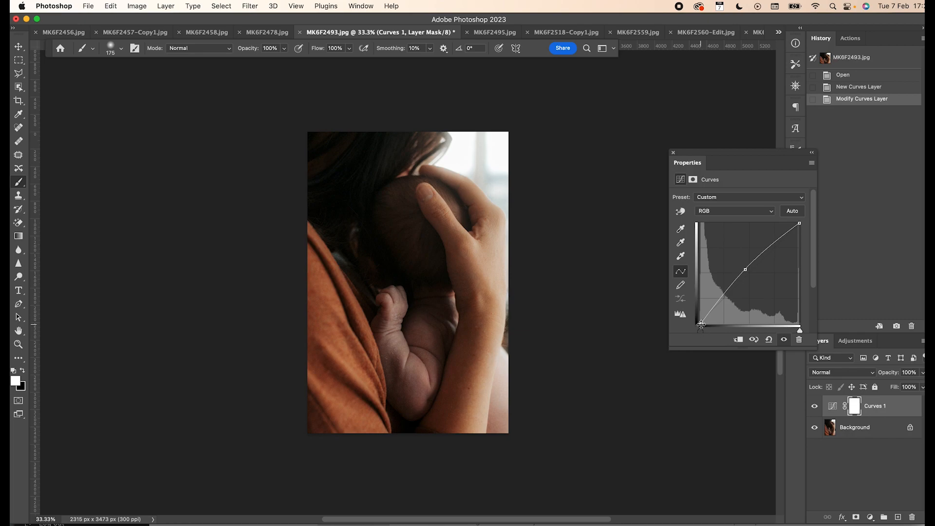
- Lower the white point of the RGB curve and anchor the curve with one highlight and one shadow point
{"action": "mouse_move", "coordinate": [799, 223]}
{"action": "left_mouse_down"}
{"action": "mouse_move", "coordinate": [799, 239]}
{"action": "mouse_move", "coordinate": [800, 213]}
{"action": "left_mouse_up"}
{"action": "mouse_move", "coordinate": [800, 223]}
{"action": "left_mouse_down"}
{"action": "mouse_move", "coordinate": [806, 244]}
{"action": "mouse_move", "coordinate": [808, 235]}
{"action": "left_mouse_up"}
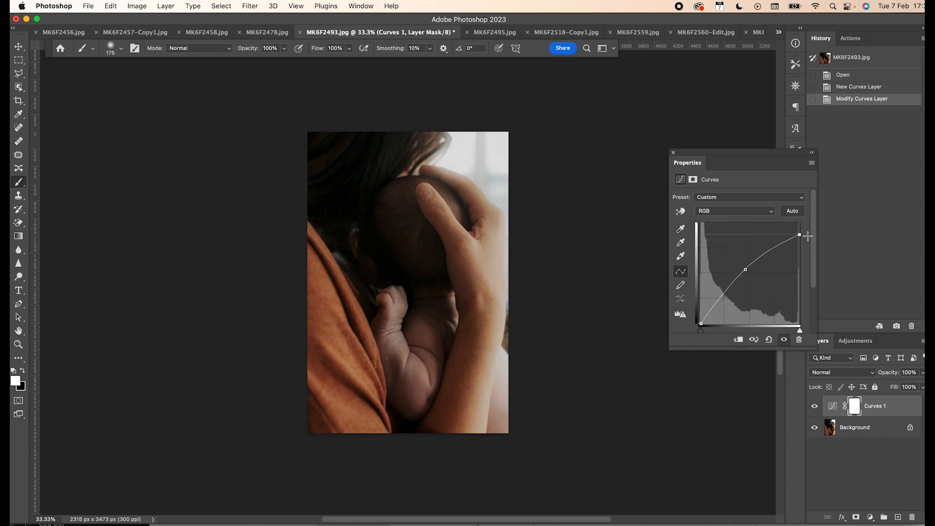
{"action": "left_click", "coordinate": [770, 250]}
{"action": "left_click", "coordinate": [721, 294]}
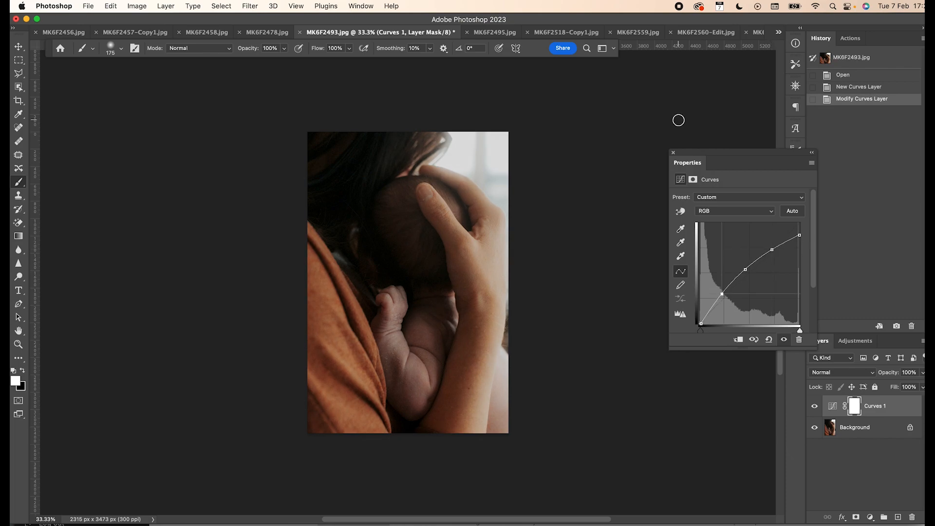
{"action": "left_click", "coordinate": [673, 152]}
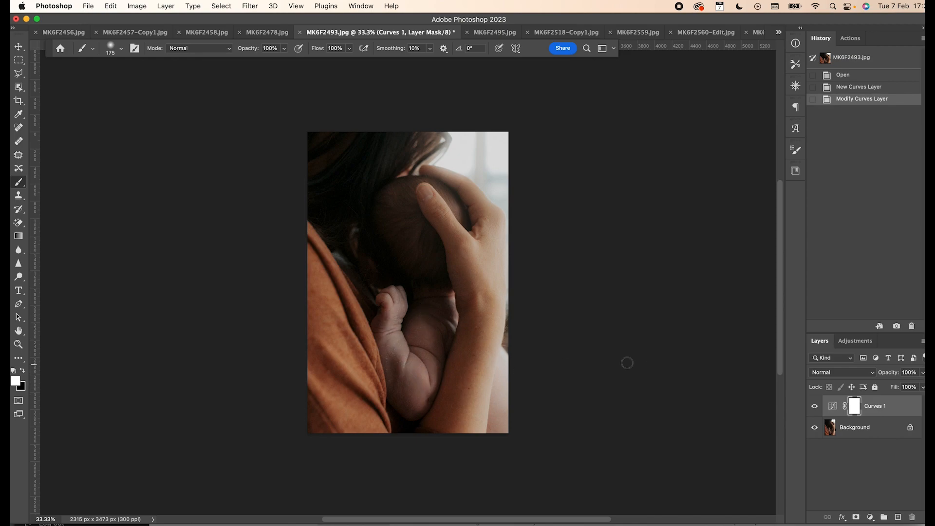
- Add a second Curves adjustment layer and pull its Blue channel down slightly in the upper midtones
{"action": "left_click", "coordinate": [870, 517]}
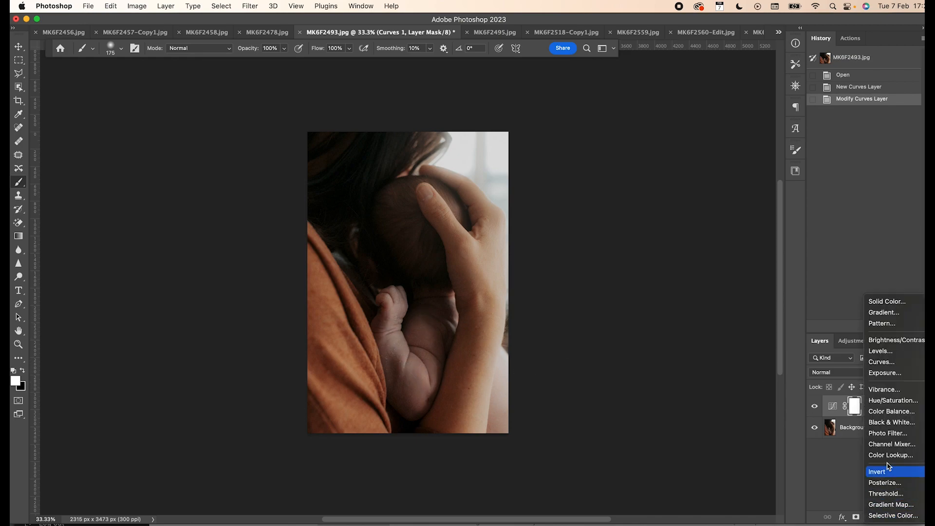
{"action": "left_click", "coordinate": [902, 365]}
{"action": "left_click", "coordinate": [722, 198]}
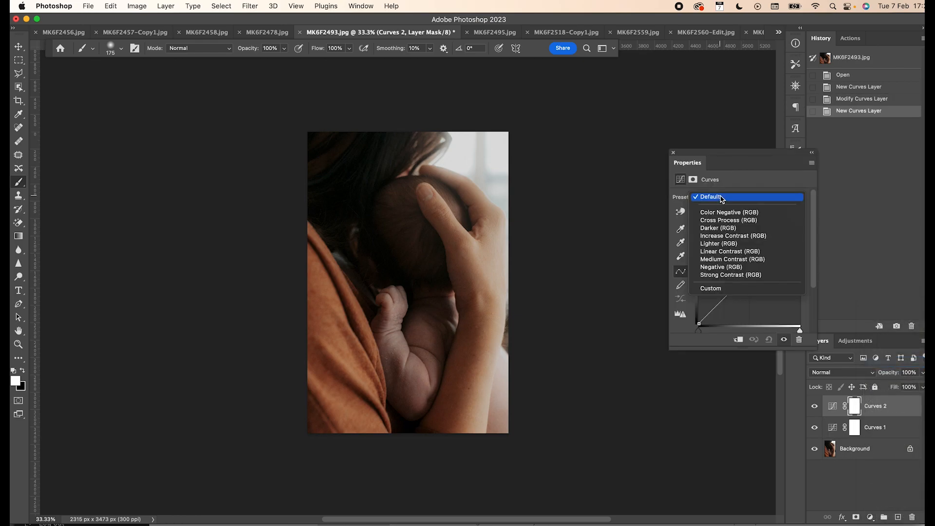
{"action": "left_click", "coordinate": [743, 197]}
{"action": "left_click", "coordinate": [739, 213]}
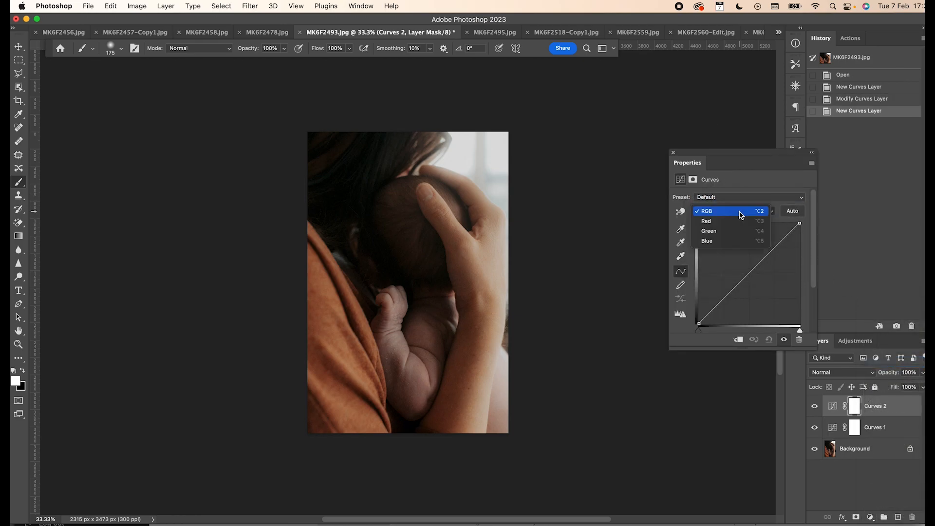
{"action": "left_click", "coordinate": [742, 241]}
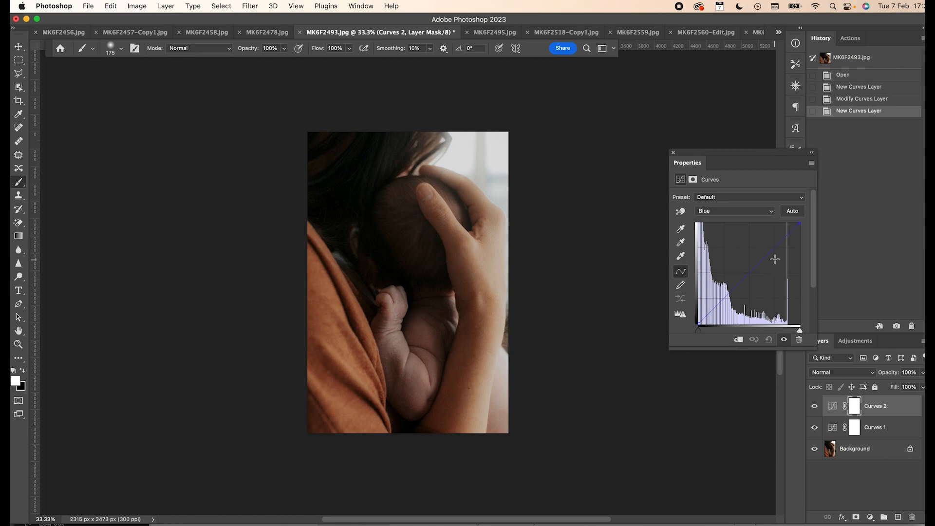
{"action": "left_click", "coordinate": [757, 263]}
{"action": "left_click_drag", "start_coordinate": [757, 263], "coordinate": [761, 265]}
{"action": "left_click_drag", "start_coordinate": [761, 264], "coordinate": [760, 265]}
- In the second Curves layer, raise the Red channel and lower the Green channel slightly in the upper midtones
{"action": "left_click", "coordinate": [758, 213]}
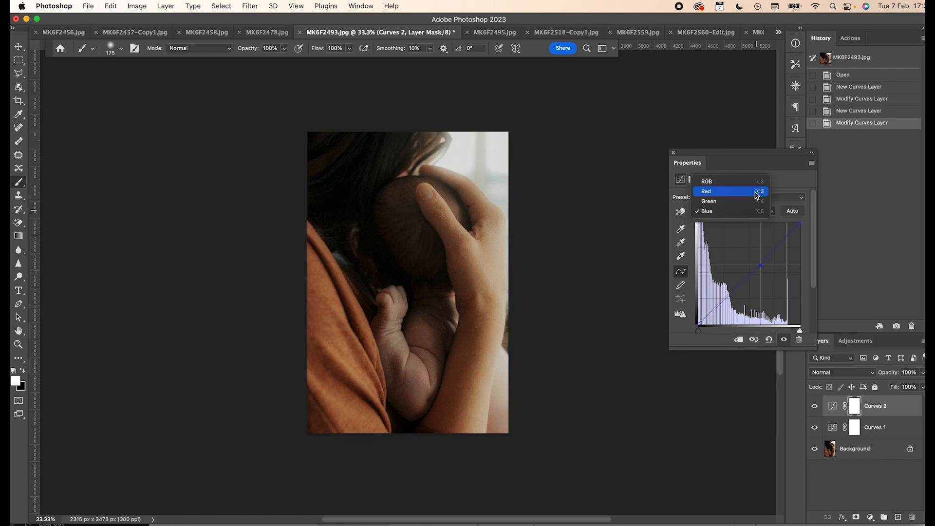
{"action": "left_click", "coordinate": [757, 196]}
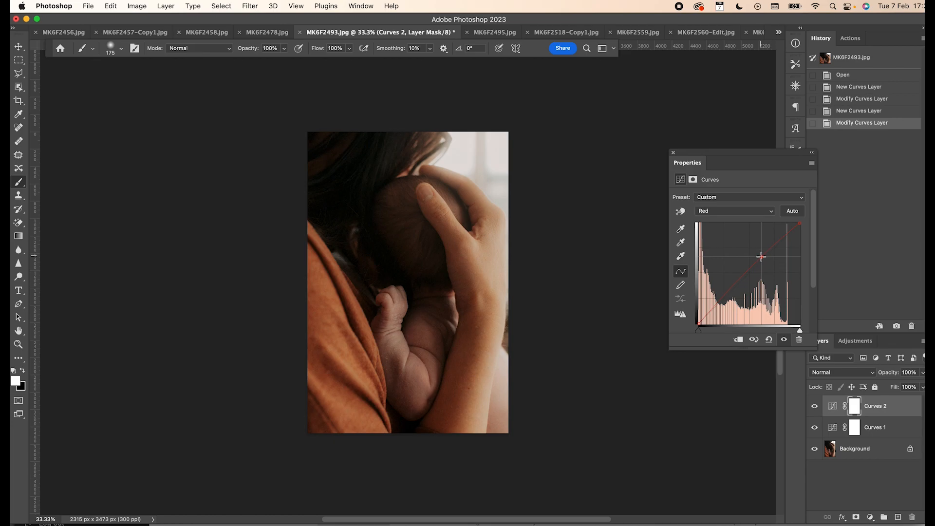
{"action": "left_click", "coordinate": [755, 211]}
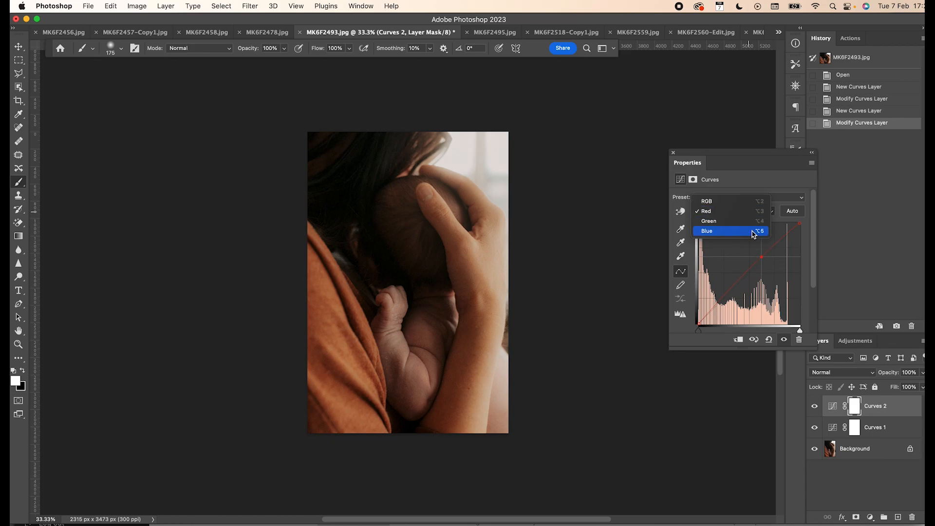
{"action": "left_click", "coordinate": [753, 221]}
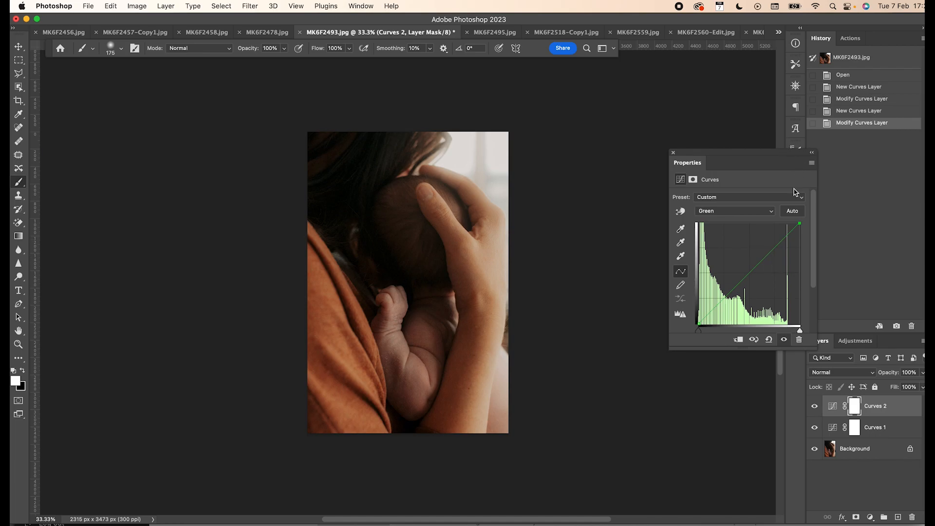
{"action": "left_click", "coordinate": [767, 256]}
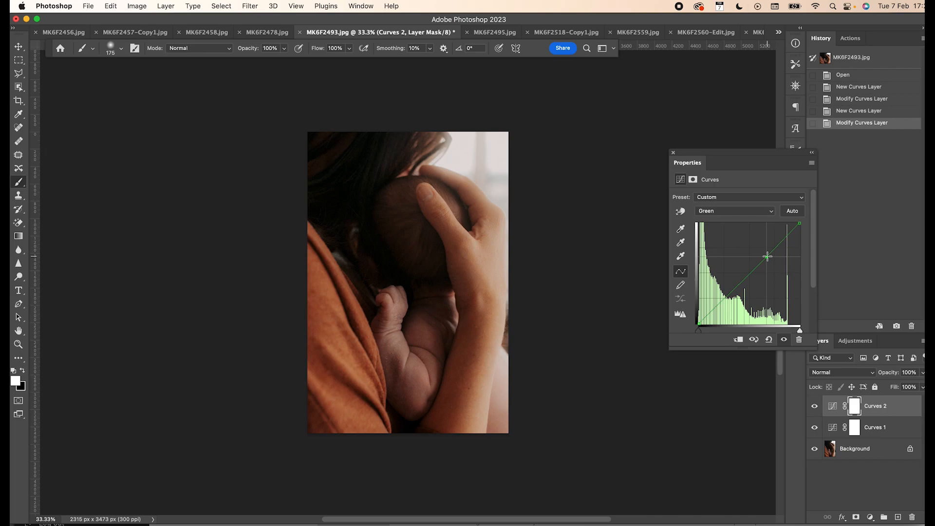
{"action": "left_click", "coordinate": [814, 407]}
{"action": "left_click", "coordinate": [814, 406]}
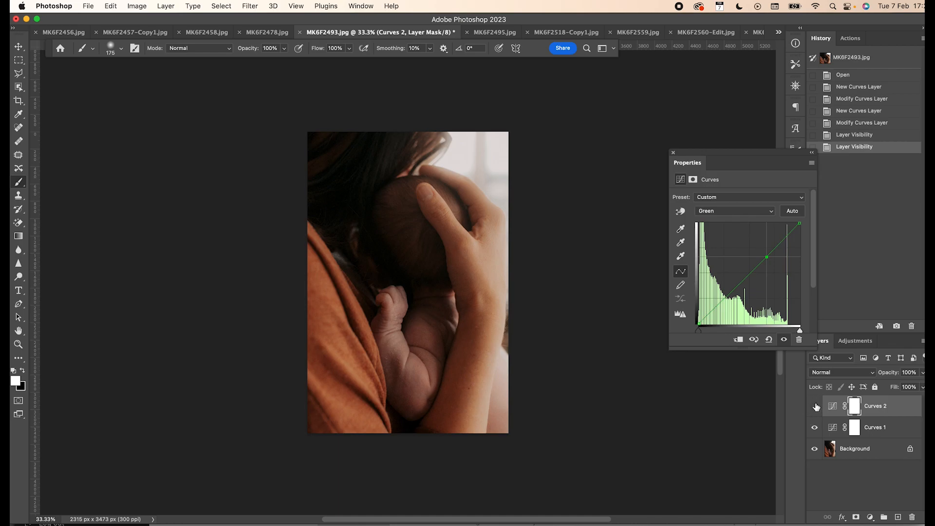
{"action": "left_click", "coordinate": [814, 406]}
{"action": "left_click", "coordinate": [814, 407]}
- Invert the Curves 2 mask to black and paint the effect back over the baby's arm and body with a 400 px white brush
{"action": "left_click", "coordinate": [855, 408]}
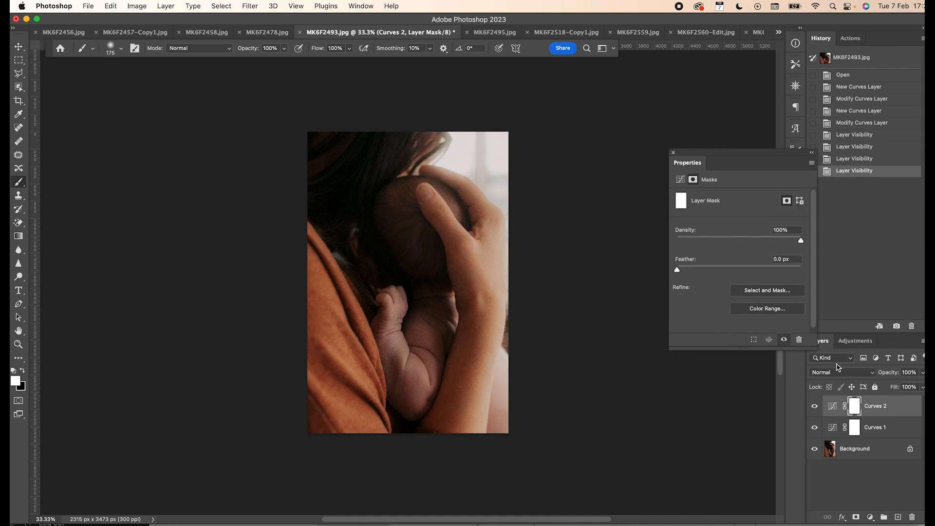
{"action": "key", "text": "super+i"}
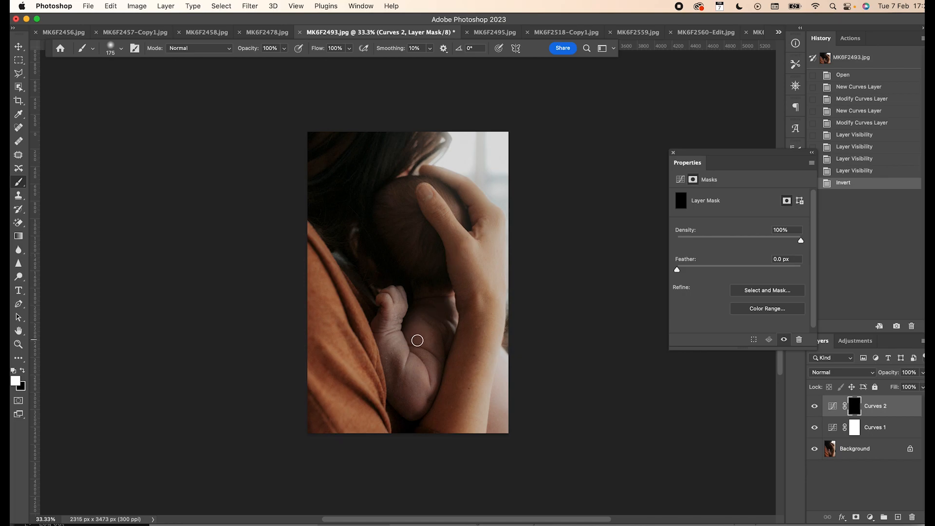
{"action": "key", "text": "bracketright"}
{"action": "key", "text": "bracketright"}
{"action": "key", "text": "bracketright"}
{"action": "key", "text": "bracketright"}
{"action": "left_click_drag", "start_coordinate": [394, 335], "coordinate": [403, 373]}
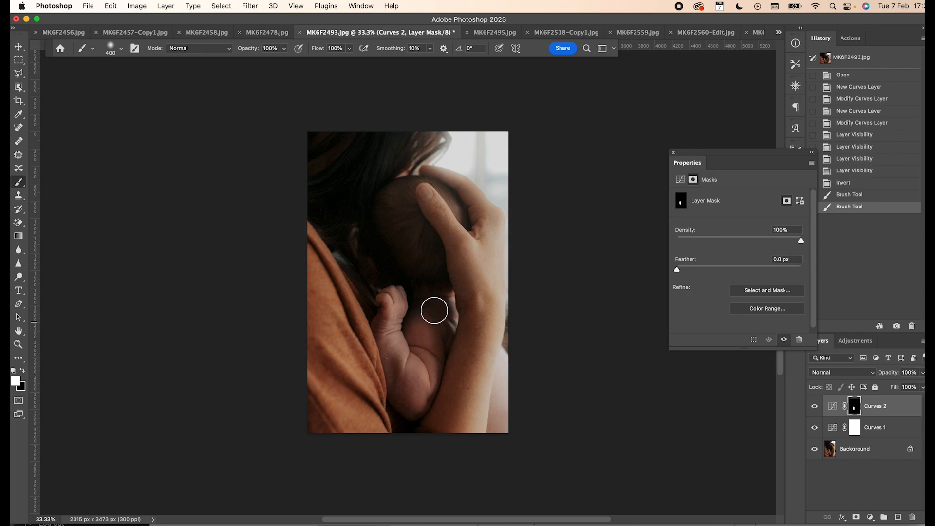
{"action": "left_click_drag", "start_coordinate": [439, 309], "coordinate": [438, 343]}
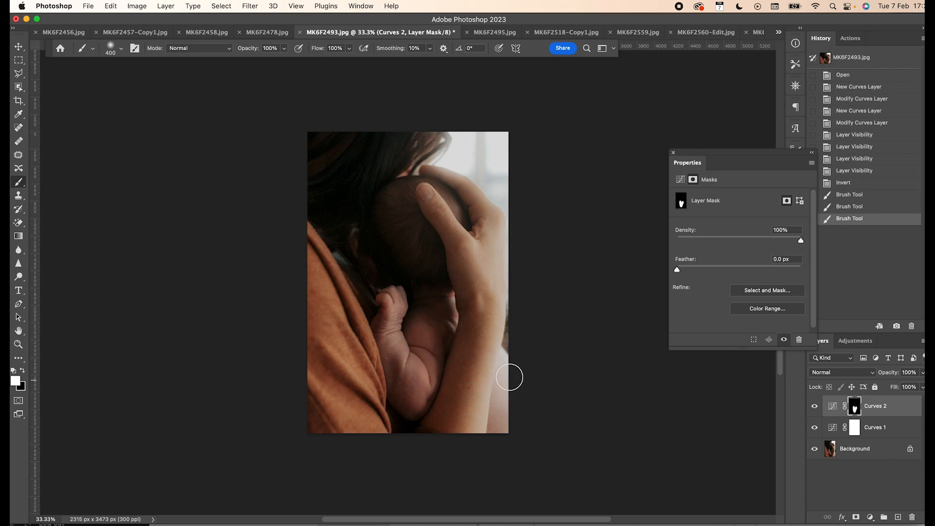
- Paint the Curves 2 effect onto the pale skin at the photo's right edge, finishing with a smaller brush
{"action": "mouse_move", "coordinate": [507, 372]}
{"action": "left_mouse_down"}
{"action": "mouse_move", "coordinate": [520, 381]}
{"action": "mouse_move", "coordinate": [505, 355]}
{"action": "left_mouse_up"}
{"action": "key", "text": "bracketleft"}
{"action": "key", "text": "bracketleft"}
{"action": "key", "text": "bracketleft"}
{"action": "key", "text": "bracketleft"}
{"action": "key", "text": "bracketleft"}
{"action": "left_click_drag", "start_coordinate": [506, 357], "coordinate": [516, 370]}
- Paint black on the Curves 2 mask over the background strip beside the arm and the baby's head, then compare with the layer hidden
{"action": "key", "text": "x"}
{"action": "left_click_drag", "start_coordinate": [505, 342], "coordinate": [514, 305]}
{"action": "key", "text": "bracketright"}
{"action": "key", "text": "bracketright"}
{"action": "key", "text": "bracketright"}
{"action": "mouse_move", "coordinate": [452, 198]}
{"action": "left_mouse_down"}
{"action": "mouse_move", "coordinate": [459, 209]}
{"action": "mouse_move", "coordinate": [450, 197]}
{"action": "left_mouse_up"}
{"action": "mouse_move", "coordinate": [454, 200]}
{"action": "left_mouse_down"}
{"action": "mouse_move", "coordinate": [422, 182]}
{"action": "mouse_move", "coordinate": [434, 240]}
{"action": "left_mouse_up"}
{"action": "left_click_drag", "start_coordinate": [405, 187], "coordinate": [435, 245]}
{"action": "left_click_drag", "start_coordinate": [392, 209], "coordinate": [422, 249]}
{"action": "left_click", "coordinate": [428, 282]}
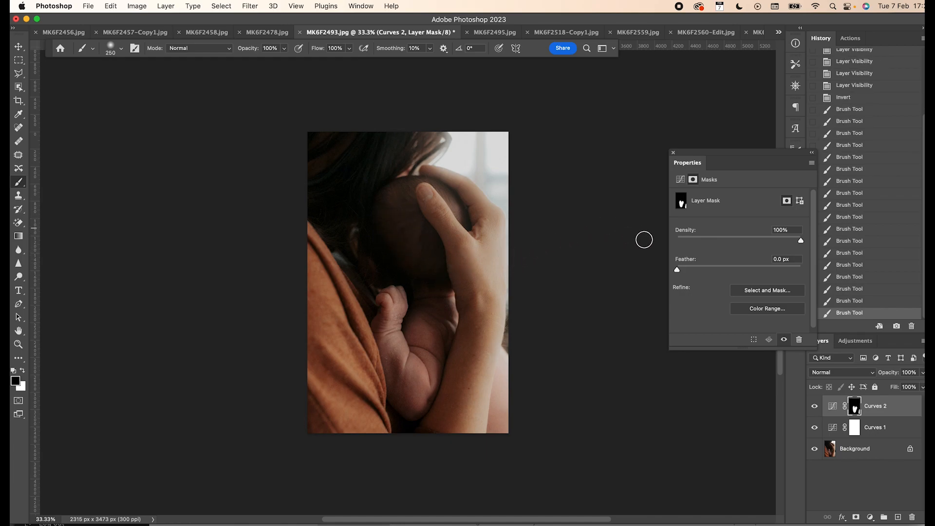
{"action": "left_click", "coordinate": [814, 406]}
{"action": "left_click", "coordinate": [815, 406]}
{"action": "left_click", "coordinate": [816, 407]}
{"action": "left_click", "coordinate": [815, 407]}
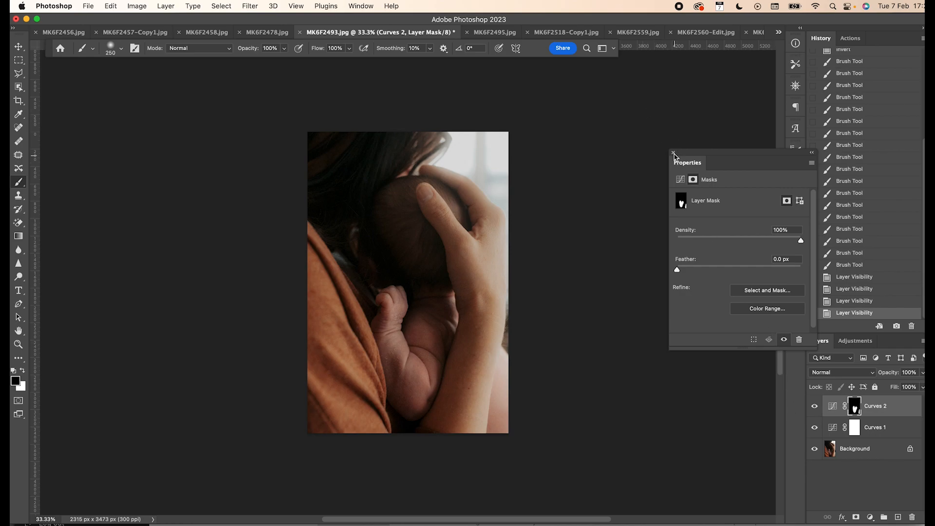
{"action": "left_click", "coordinate": [673, 152]}
- Add a Levels adjustment layer with black input 8, midtone 1.12 and a slightly lowered white input
{"action": "left_click", "coordinate": [870, 516]}
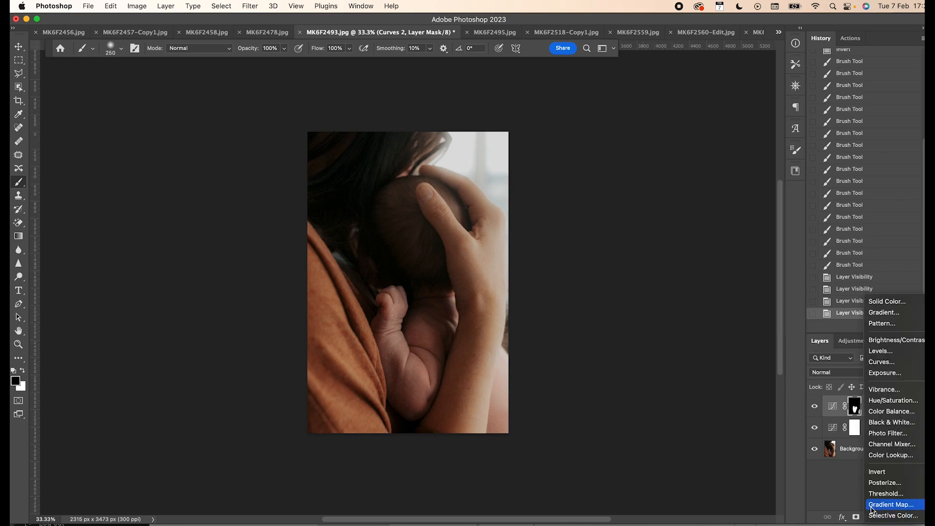
{"action": "left_click", "coordinate": [880, 350]}
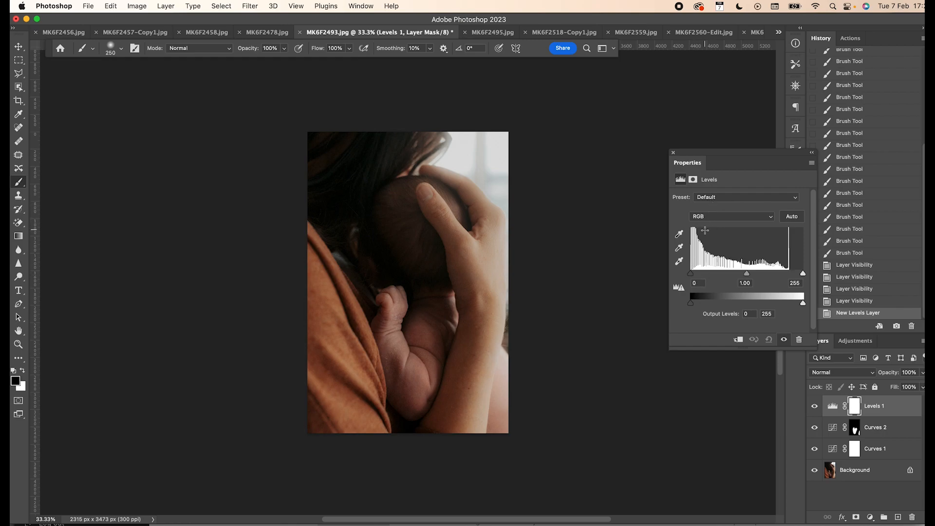
{"action": "left_click_drag", "start_coordinate": [693, 276], "coordinate": [694, 276]}
{"action": "left_click_drag", "start_coordinate": [803, 273], "coordinate": [745, 280]}
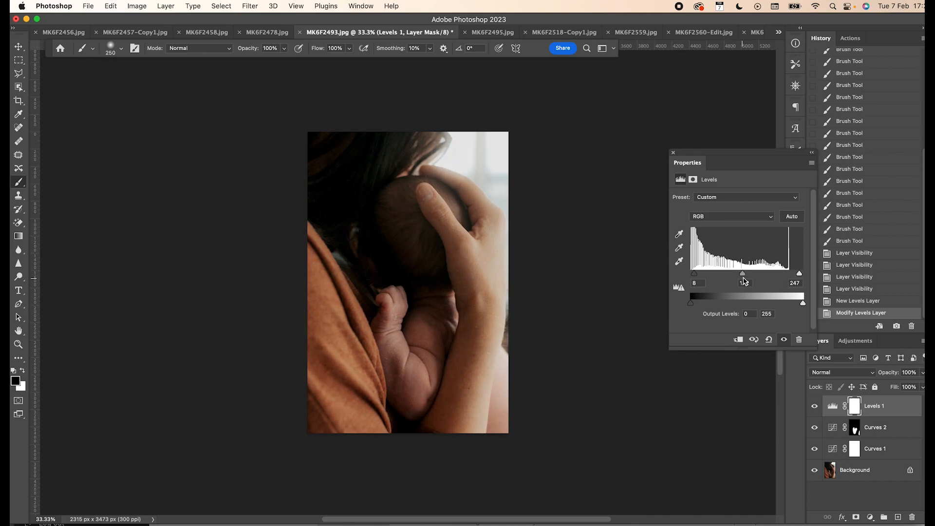
{"action": "left_click_drag", "start_coordinate": [800, 276], "coordinate": [797, 275]}
{"action": "left_click", "coordinate": [815, 406]}
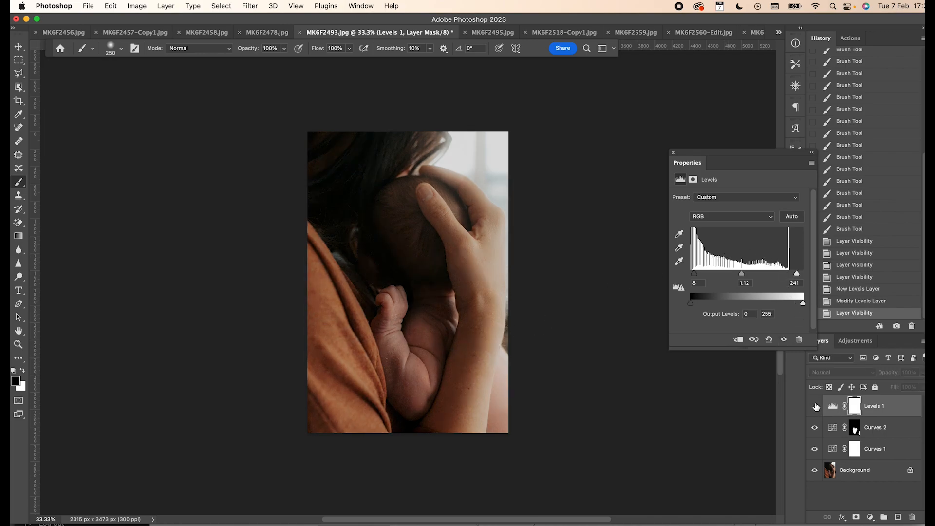
{"action": "left_click", "coordinate": [815, 406]}
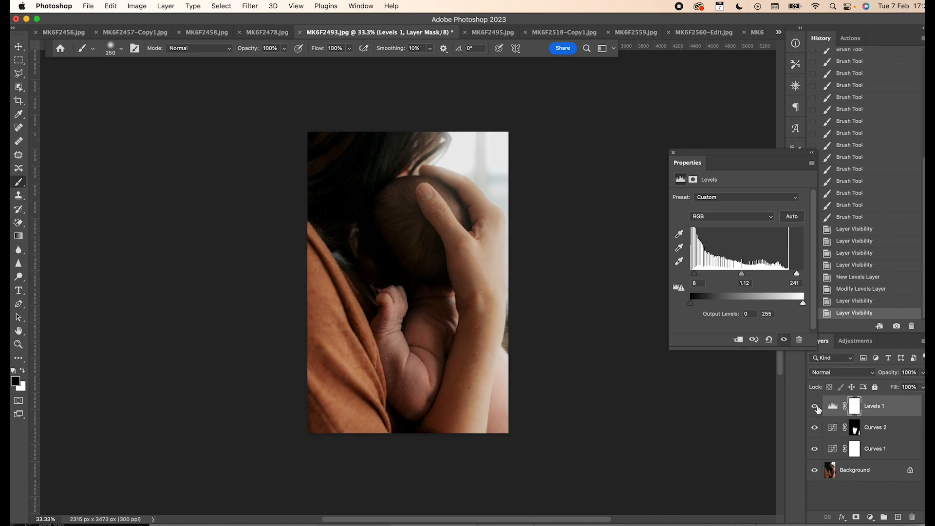
{"action": "left_click_drag", "start_coordinate": [797, 275], "coordinate": [803, 274]}
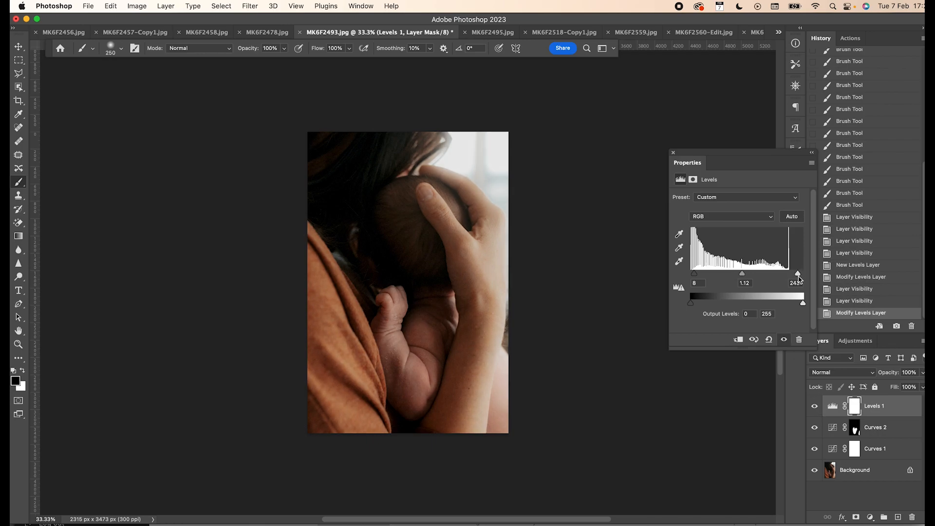
- Lower the white point of the Curves 1 layer further to flatten the highlights, and compare with the layer hidden
{"action": "left_click", "coordinate": [832, 450]}
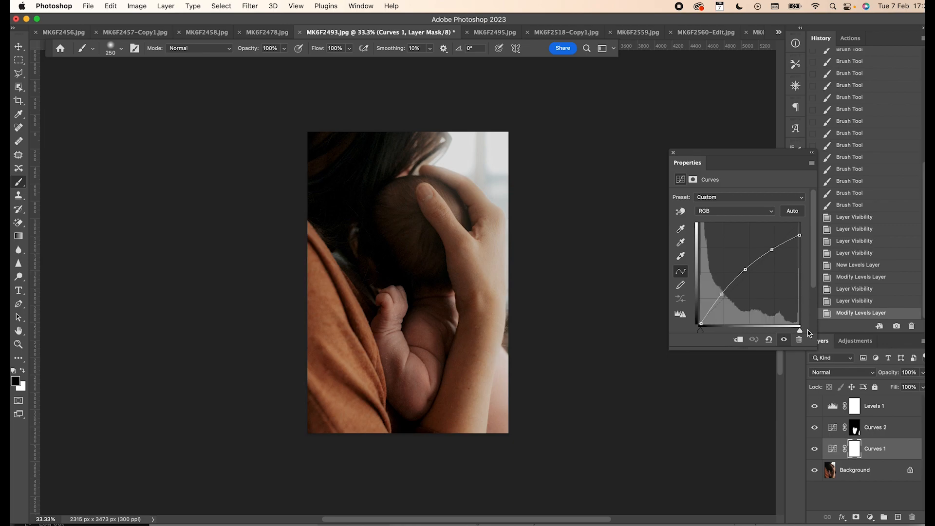
{"action": "left_click_drag", "start_coordinate": [800, 235], "coordinate": [800, 248]}
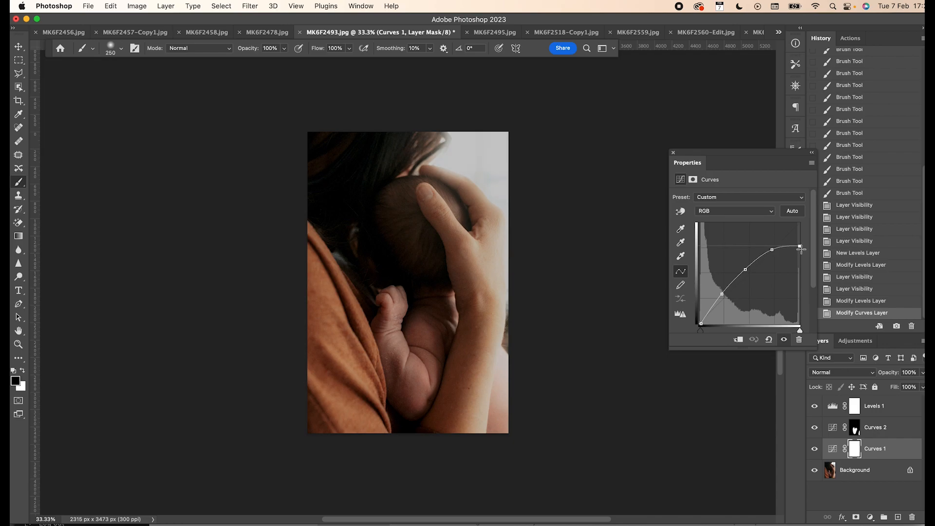
{"action": "left_click", "coordinate": [814, 448]}
{"action": "left_click", "coordinate": [814, 448]}
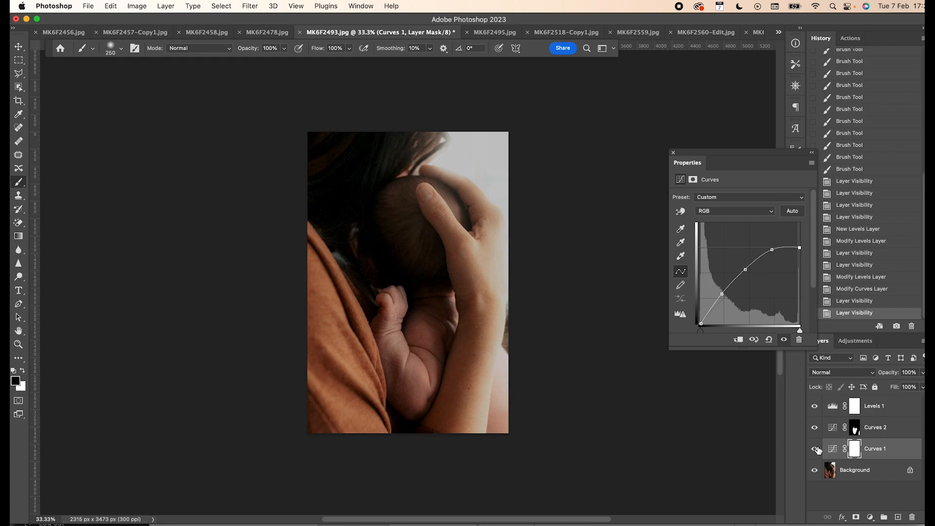
{"action": "left_click", "coordinate": [814, 449]}
{"action": "left_click", "coordinate": [814, 449]}
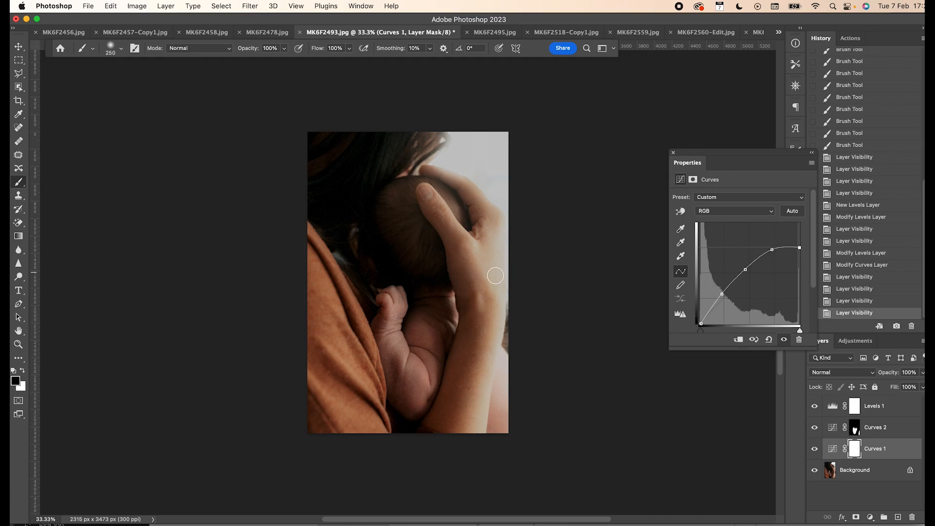
- Paint black at 30% opacity with a 700 px brush on the Curves 1 mask over the mother's wrist
{"action": "key", "text": "bracketright"}
{"action": "key", "text": "bracketright"}
{"action": "key", "text": "bracketright"}
{"action": "key", "text": "bracketright"}
{"action": "key", "text": "bracketright"}
{"action": "key", "text": "3"}
{"action": "left_click", "coordinate": [487, 259]}
{"action": "left_click", "coordinate": [487, 272]}
{"action": "left_click", "coordinate": [483, 280]}
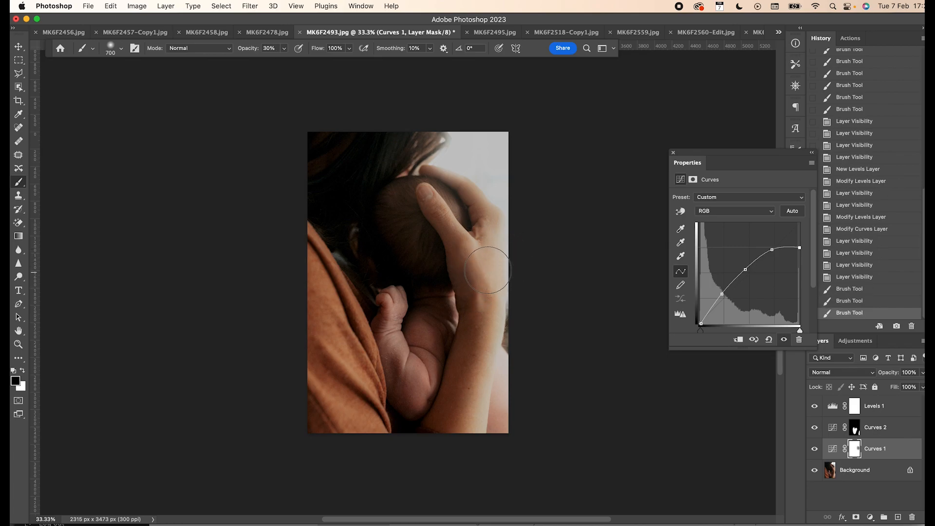
- Reduce the brush stepwise to 250 px and mask Curves 1 along the outer edge of the mother's hand and wrist
{"action": "key", "text": "bracketleft"}
{"action": "key", "text": "bracketleft"}
{"action": "key", "text": "bracketleft"}
{"action": "key", "text": "bracketleft"}
{"action": "left_click", "coordinate": [490, 223]}
{"action": "left_click", "coordinate": [495, 218]}
{"action": "key", "text": "bracketleft"}
{"action": "left_click", "coordinate": [500, 287]}
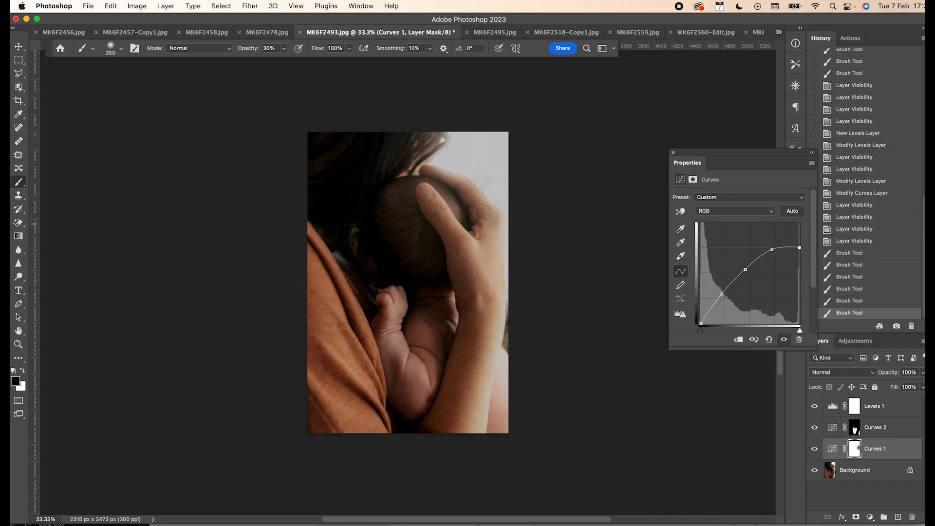
- Paint black at 30% opacity on the Curves 1 mask along the mother's fingers, hand and outer forearm, and compare with the layer hidden
{"action": "left_click", "coordinate": [448, 177]}
{"action": "left_click", "coordinate": [435, 172]}
{"action": "left_click", "coordinate": [449, 180]}
{"action": "left_click", "coordinate": [460, 192]}
{"action": "left_click", "coordinate": [480, 220]}
{"action": "left_click", "coordinate": [492, 252]}
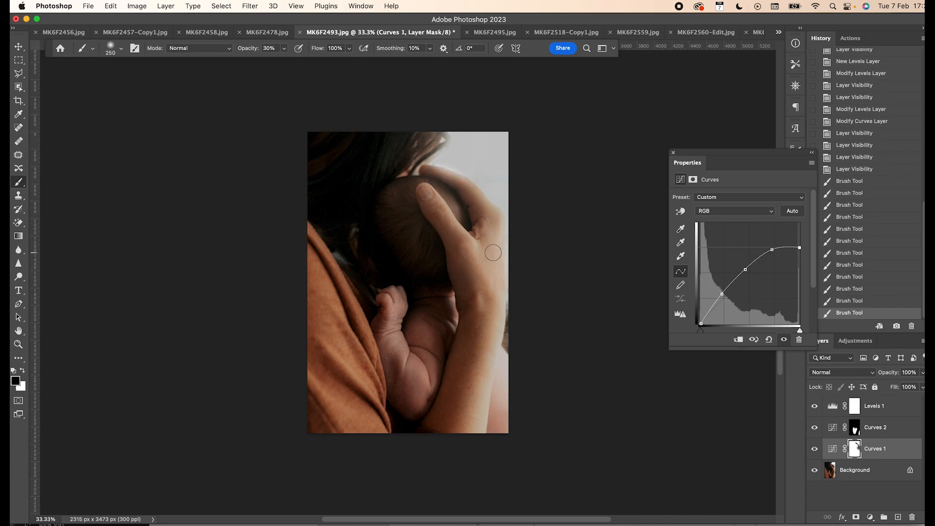
{"action": "left_click", "coordinate": [468, 200]}
{"action": "left_click", "coordinate": [490, 211]}
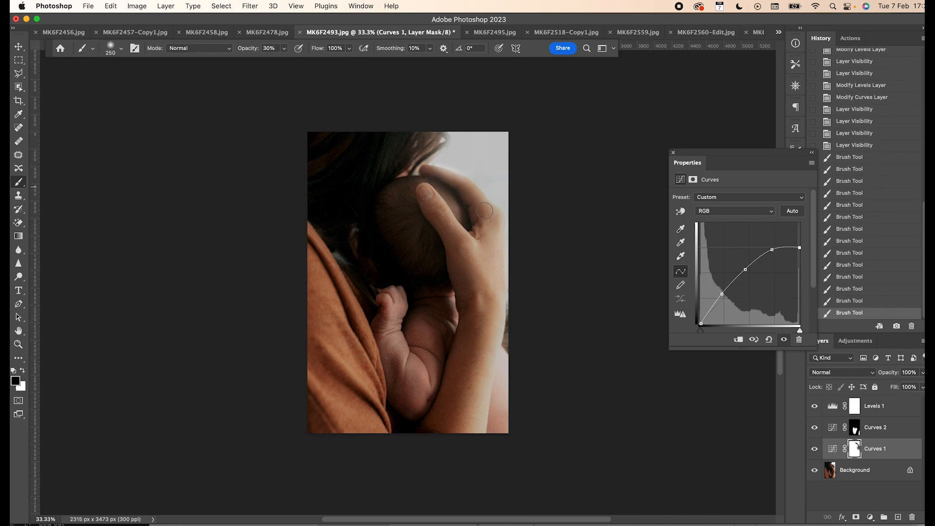
{"action": "left_click", "coordinate": [506, 299]}
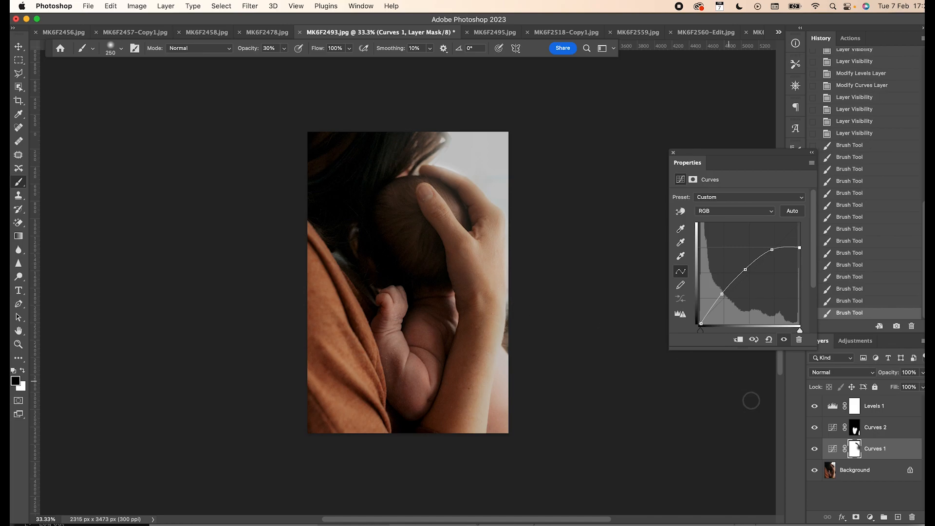
{"action": "left_click", "coordinate": [814, 448]}
{"action": "left_click", "coordinate": [814, 448]}
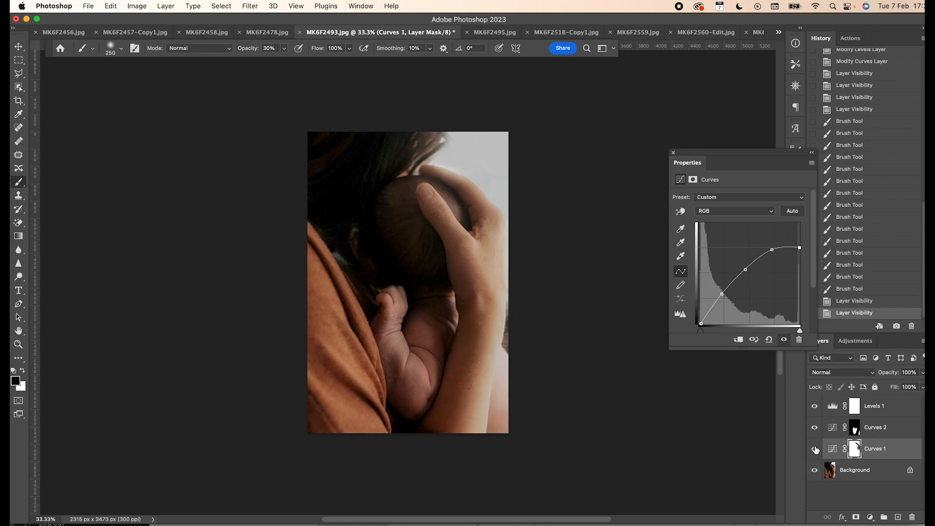
- Stamp all visible layers into a new merged layer above Levels 1
{"action": "left_click", "coordinate": [859, 470]}
{"action": "left_click", "coordinate": [875, 404]}
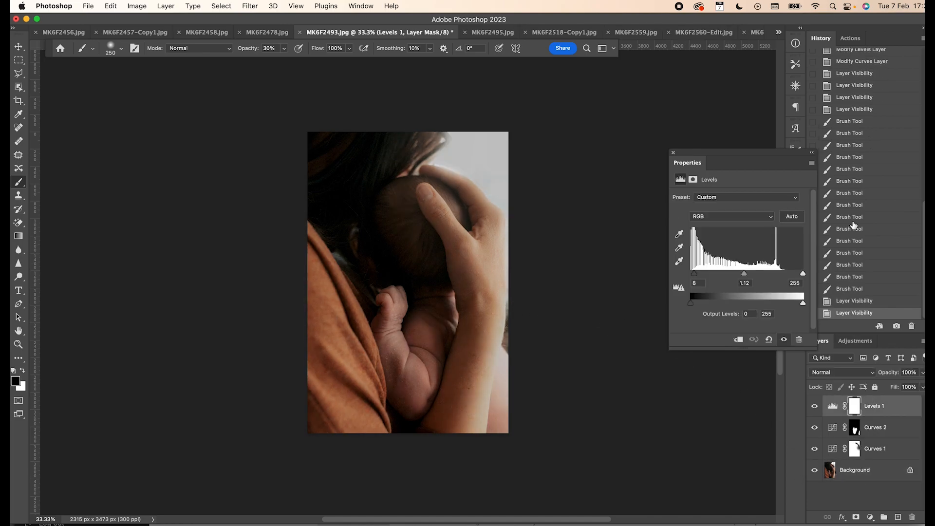
{"action": "key", "text": "super+alt+shift+e"}
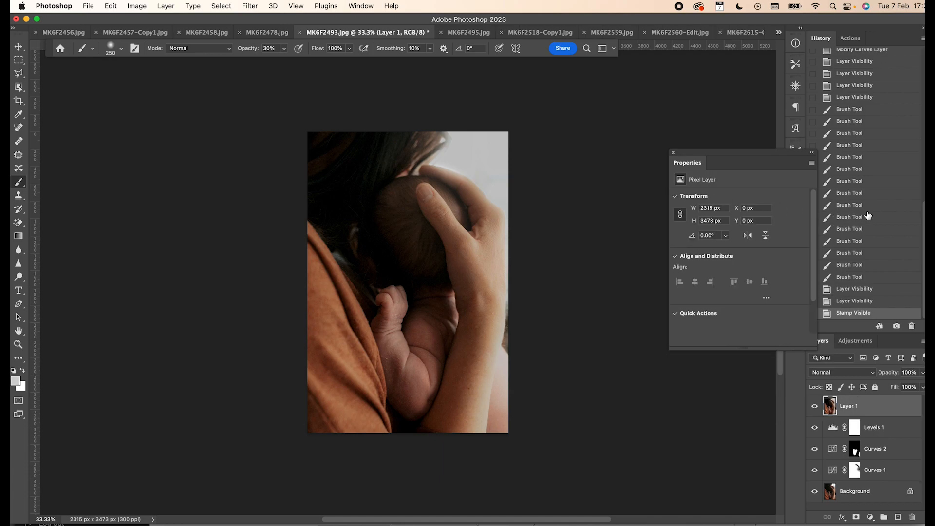
- Compare the originally opened MK6F2493.jpg state with the edited Snapshot 1 in the document history, ending on the snapshot
{"action": "left_click_drag", "start_coordinate": [923, 304], "coordinate": [916, 105]}
{"action": "left_click", "coordinate": [870, 59]}
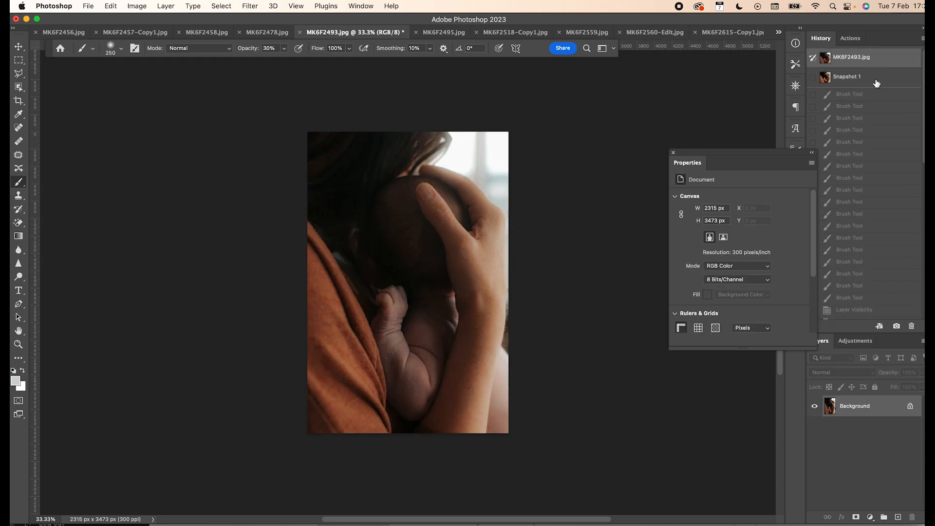
{"action": "left_click", "coordinate": [874, 84]}
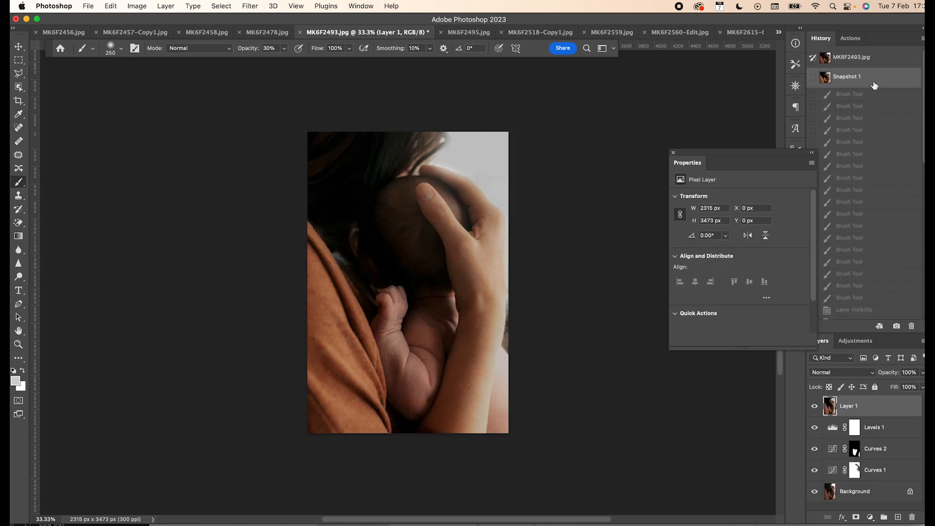